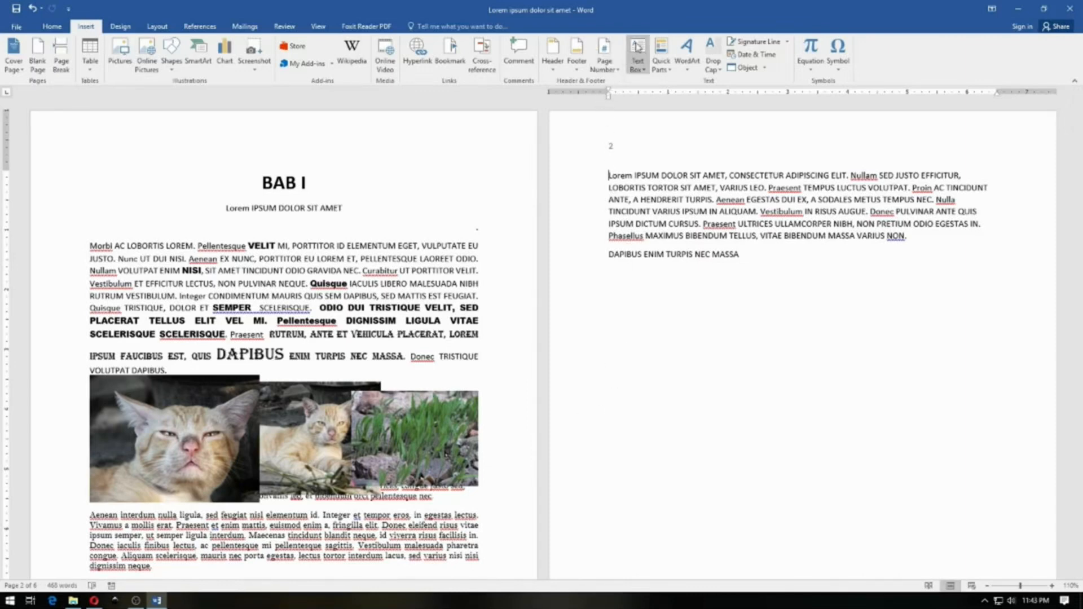
Insert a Retrospect Sidebar text box on page 2 and select its body placeholder text.
left_click(638, 47)
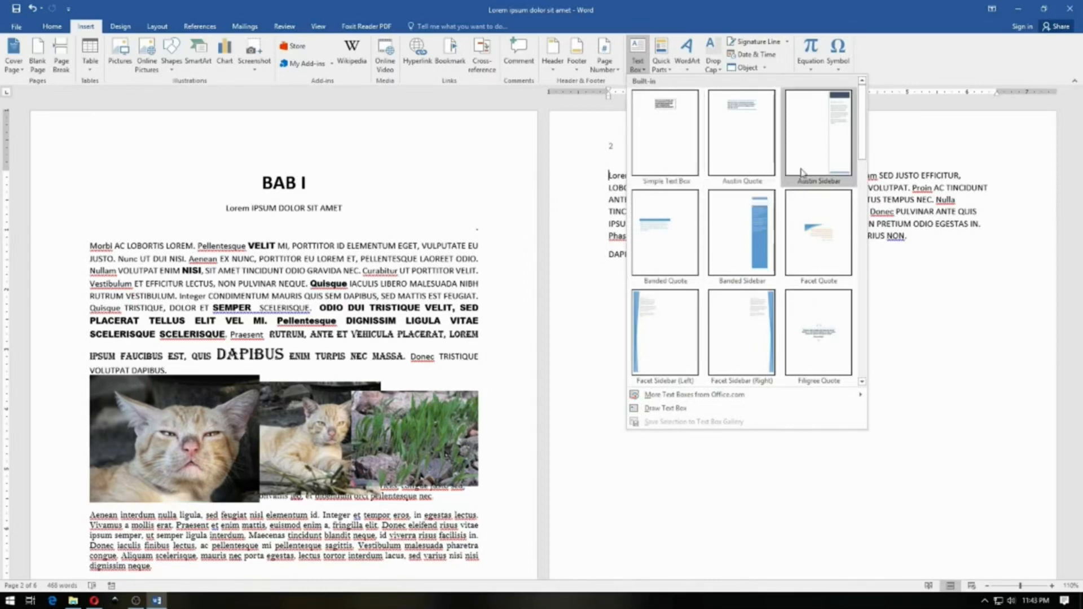
scroll(801, 172, "down", 5)
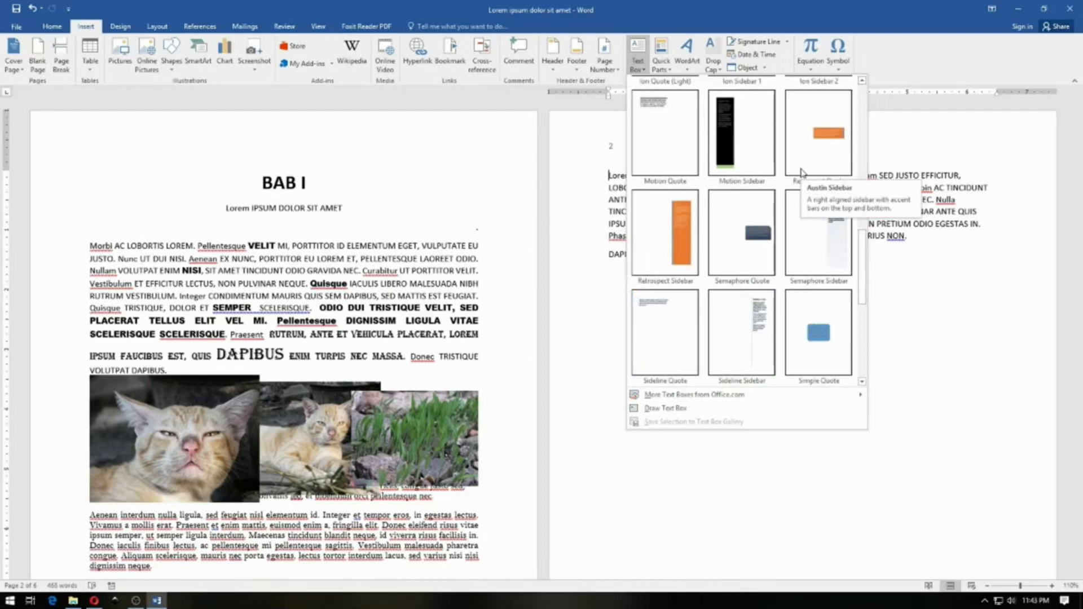
left_click(697, 209)
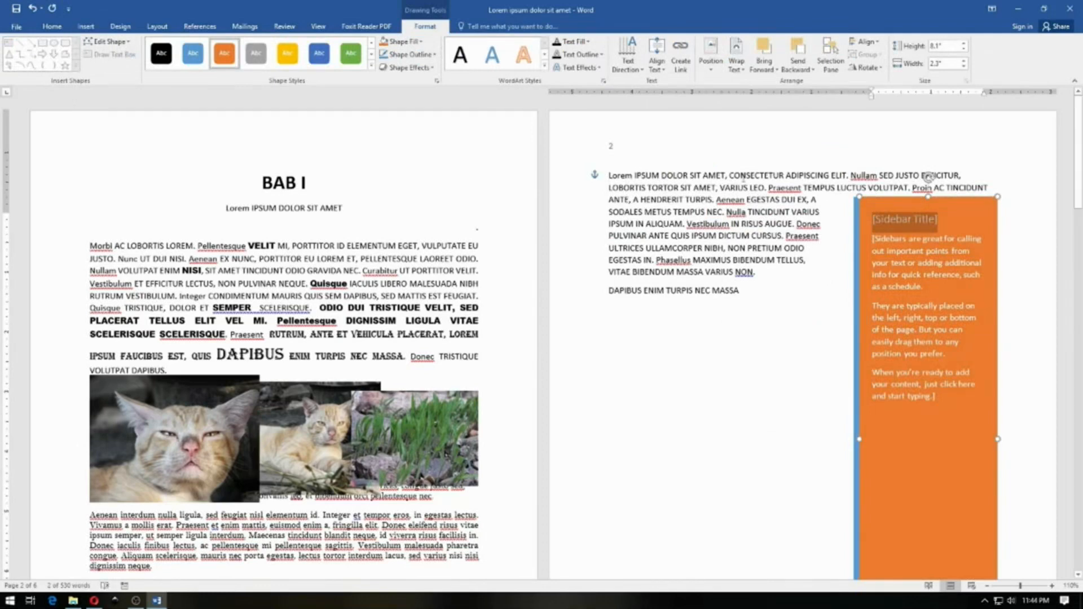
left_click(921, 286)
scroll(920, 254, "down", 3)
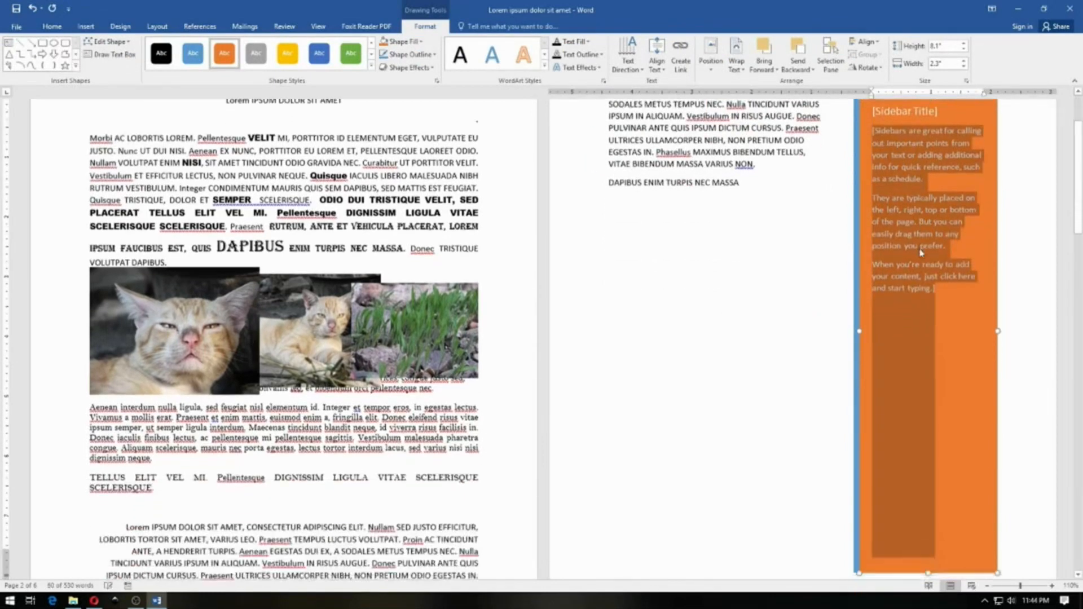
scroll(927, 249, "up", 3)
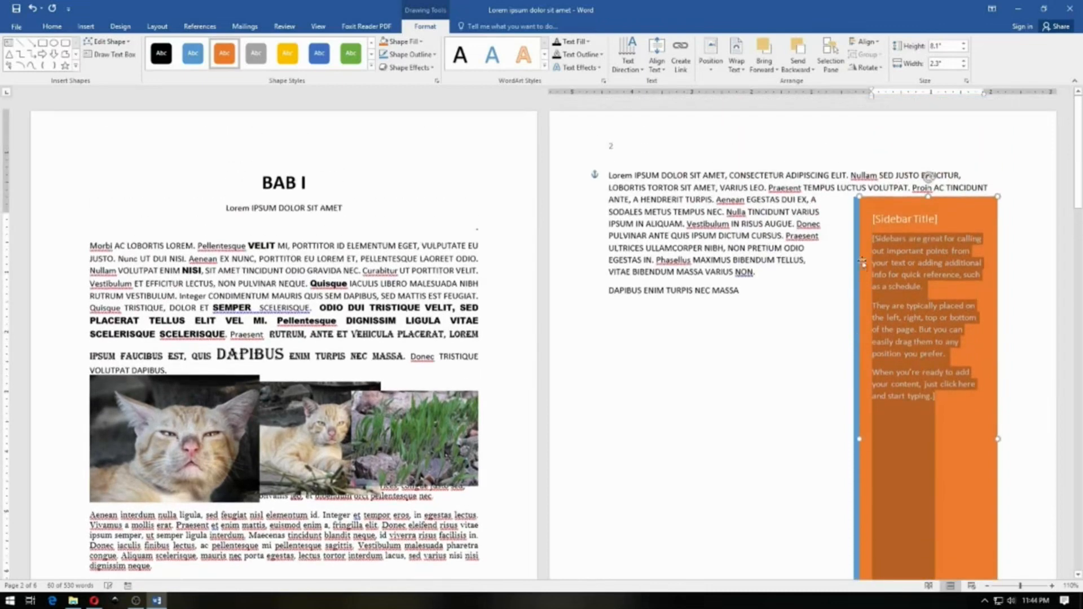
left_click(919, 225)
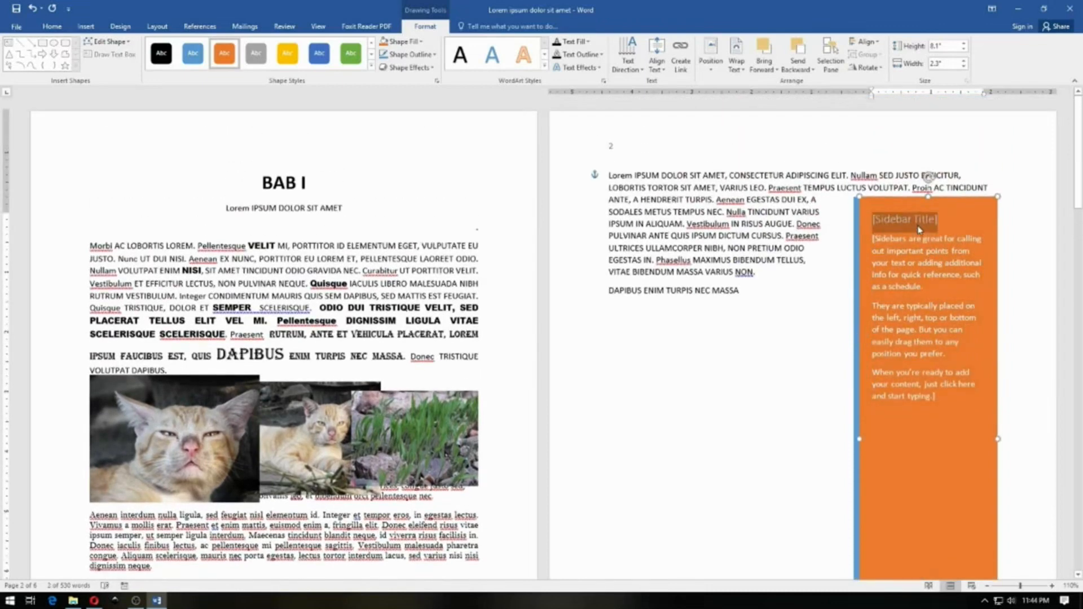
left_click(900, 261)
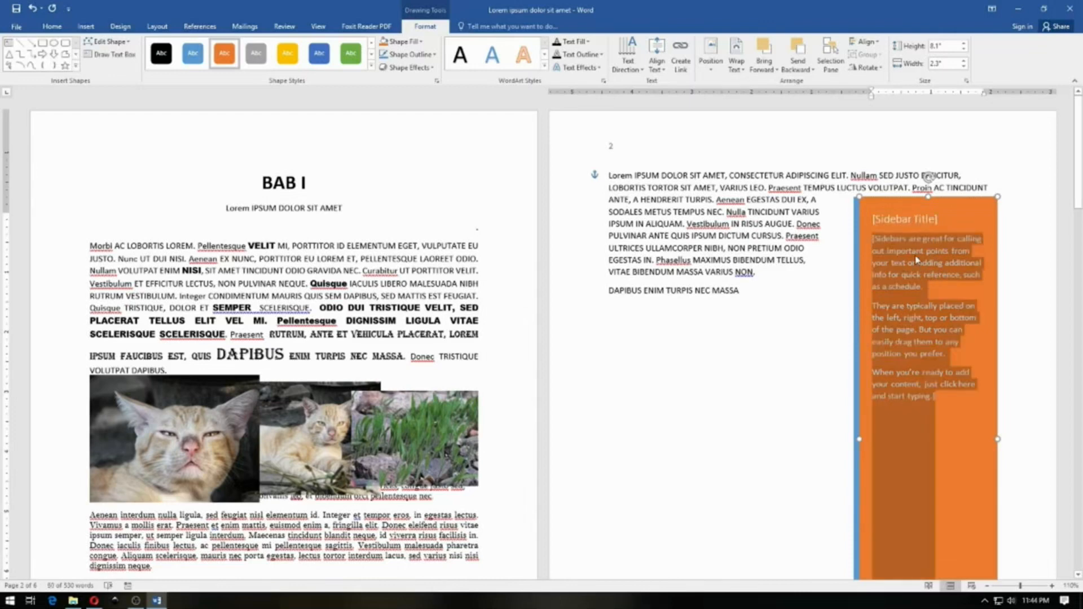
Insert a Banded Quote text box on page 1 and move it up beside the start of the opening paragraph.
left_click(223, 284)
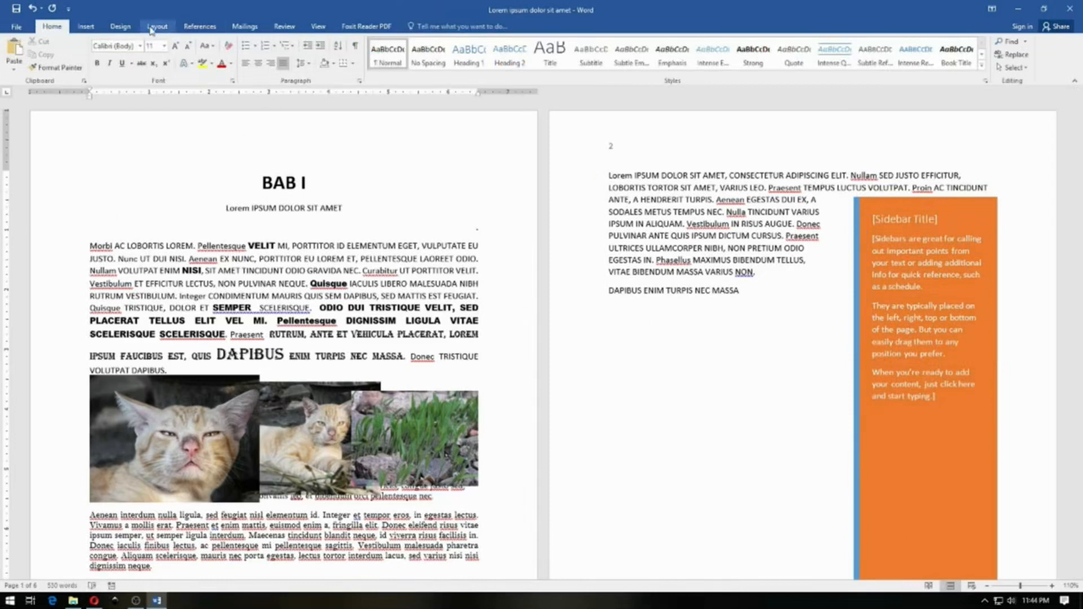
left_click(85, 27)
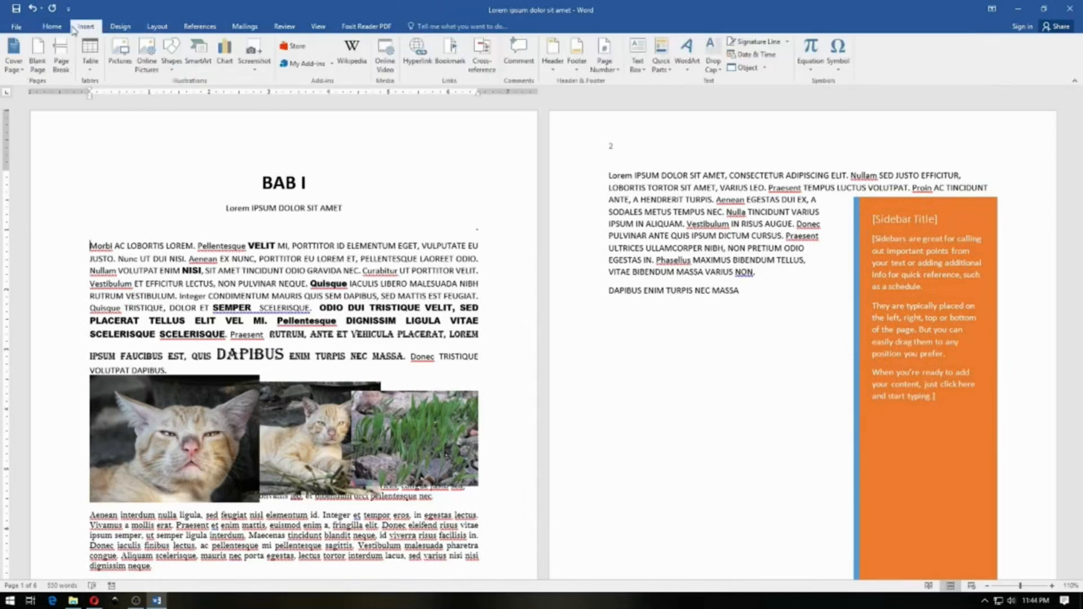
left_click(637, 56)
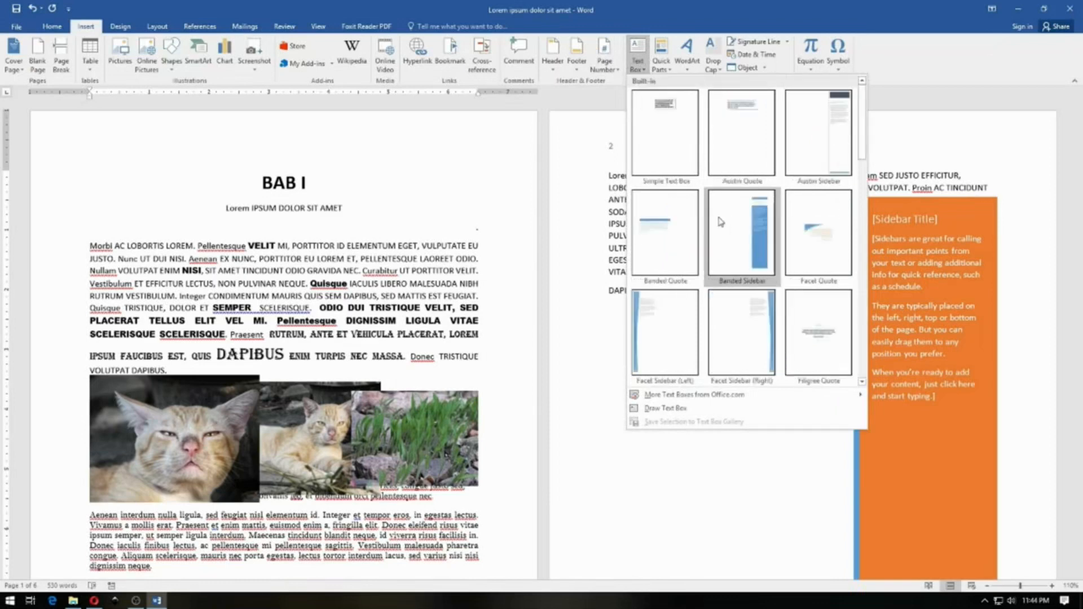
left_click(680, 221)
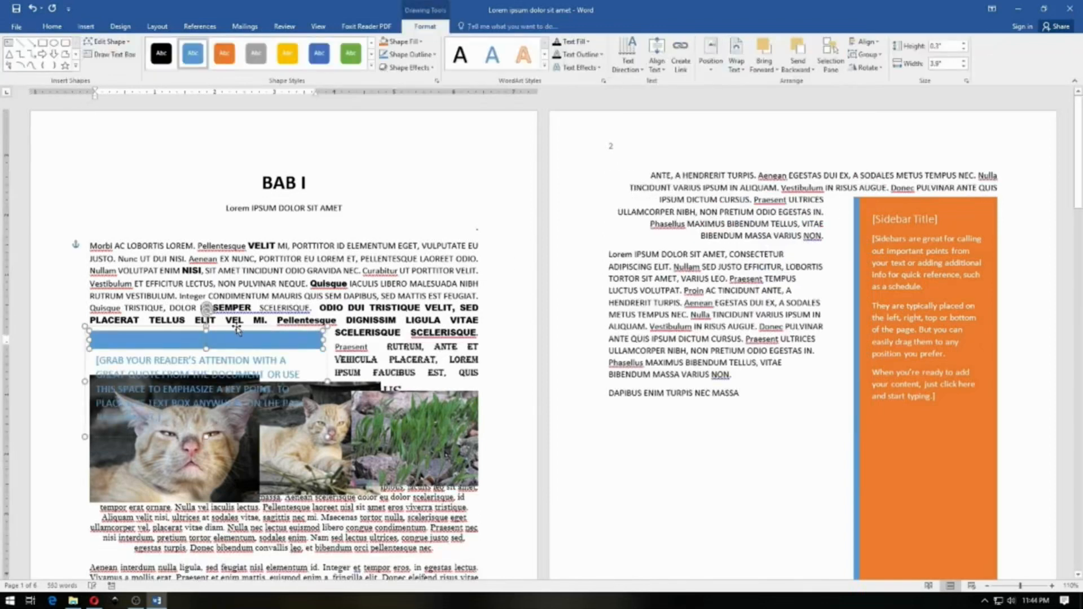
left_click_drag(237, 334, 229, 243)
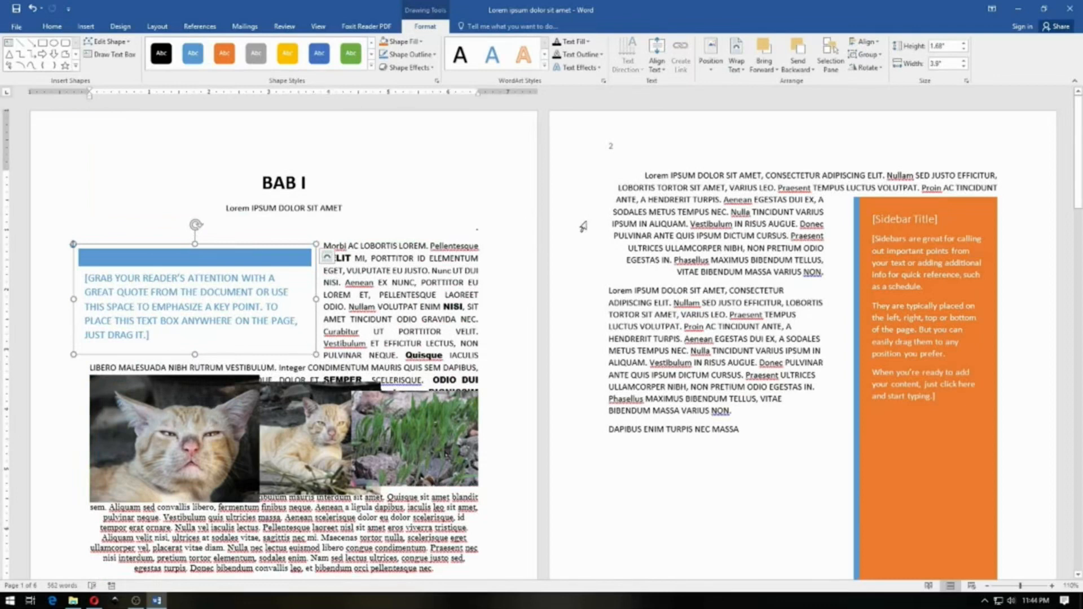
Draw a text box about 3.7" wide and 1.9" high below the last line of text on page 2.
left_click(76, 28)
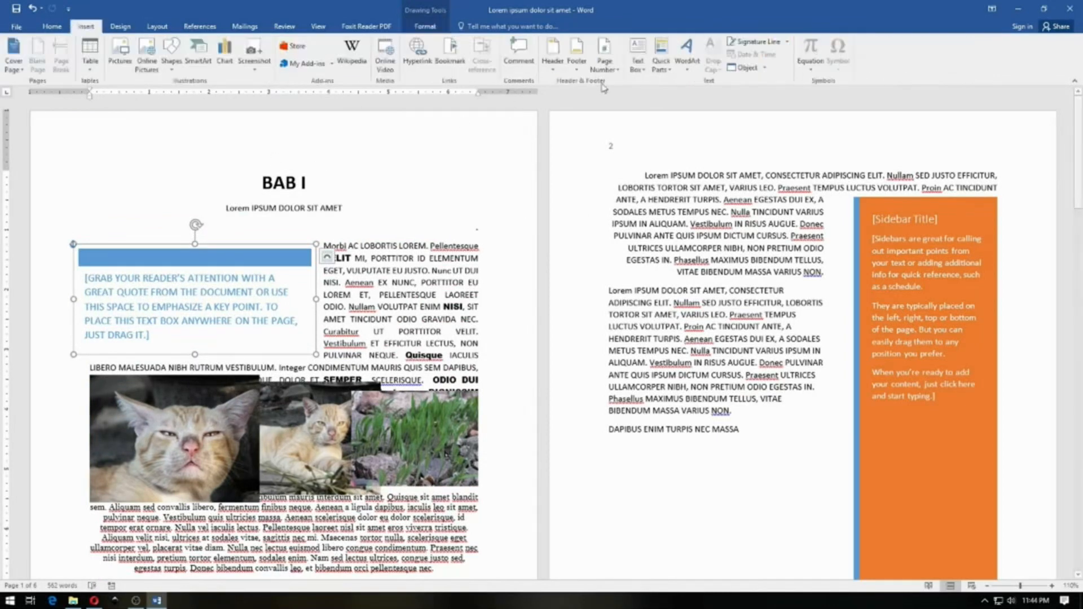
left_click(638, 62)
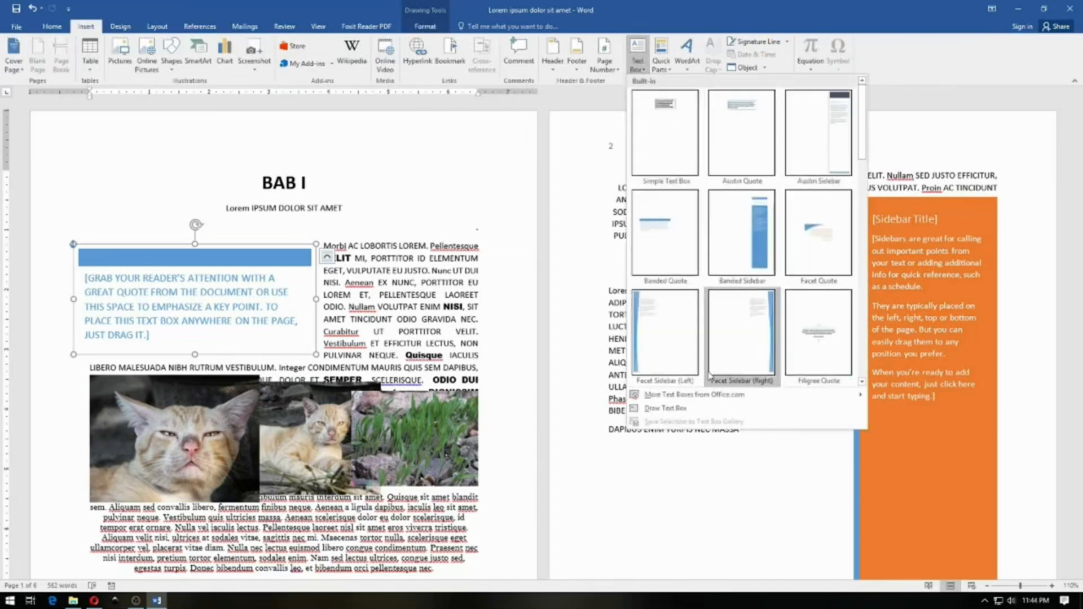
left_click(704, 410)
scroll(643, 322, "down", 5)
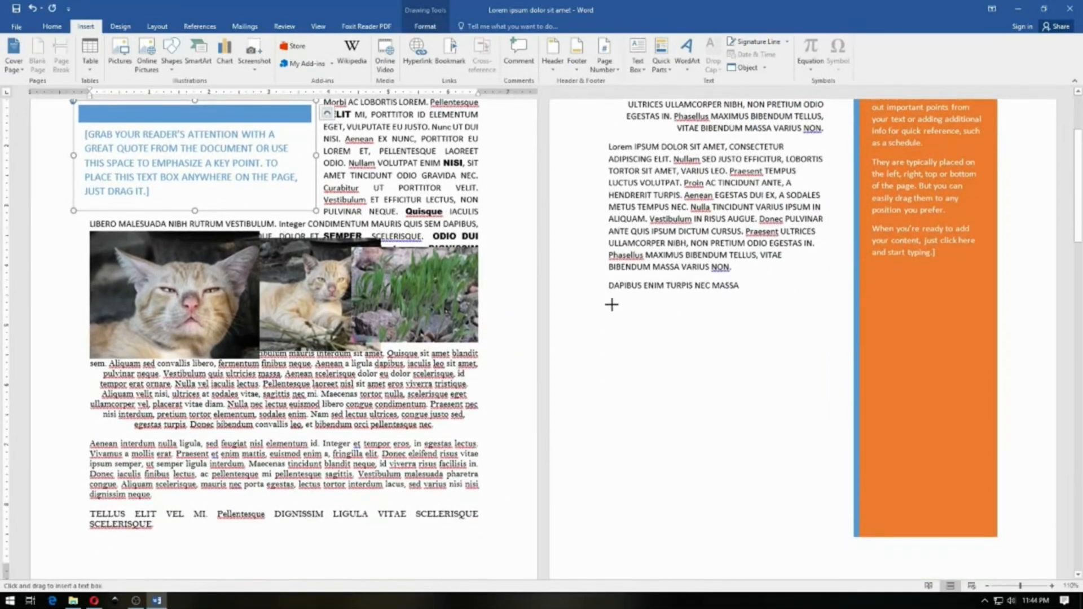
left_click_drag(614, 303, 833, 416)
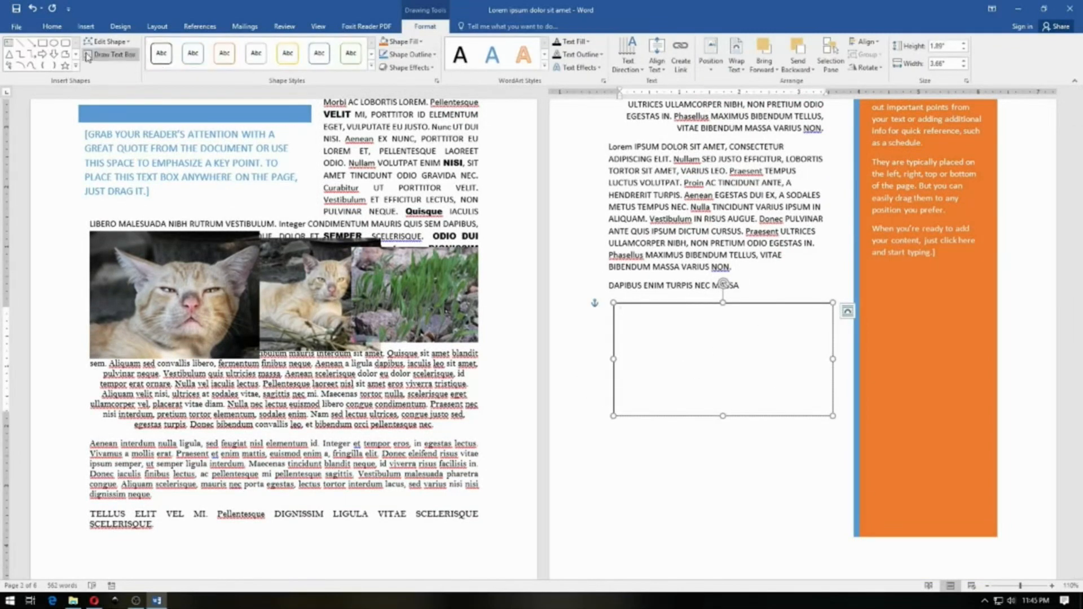
Draw a right triangle in the lower-left corner of the empty text box on page 2.
left_click(75, 66)
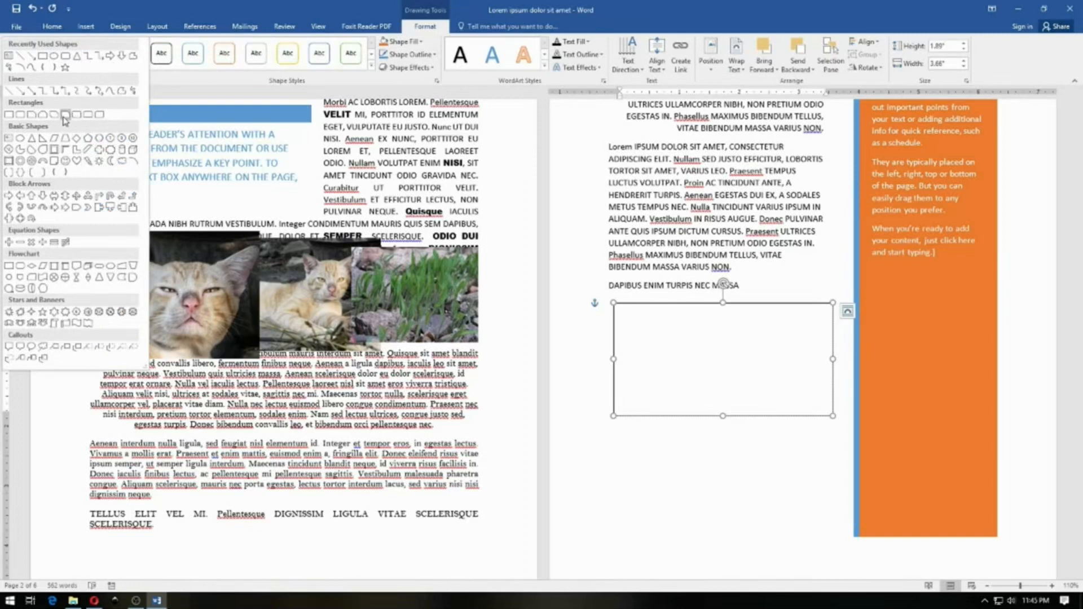
left_click(42, 137)
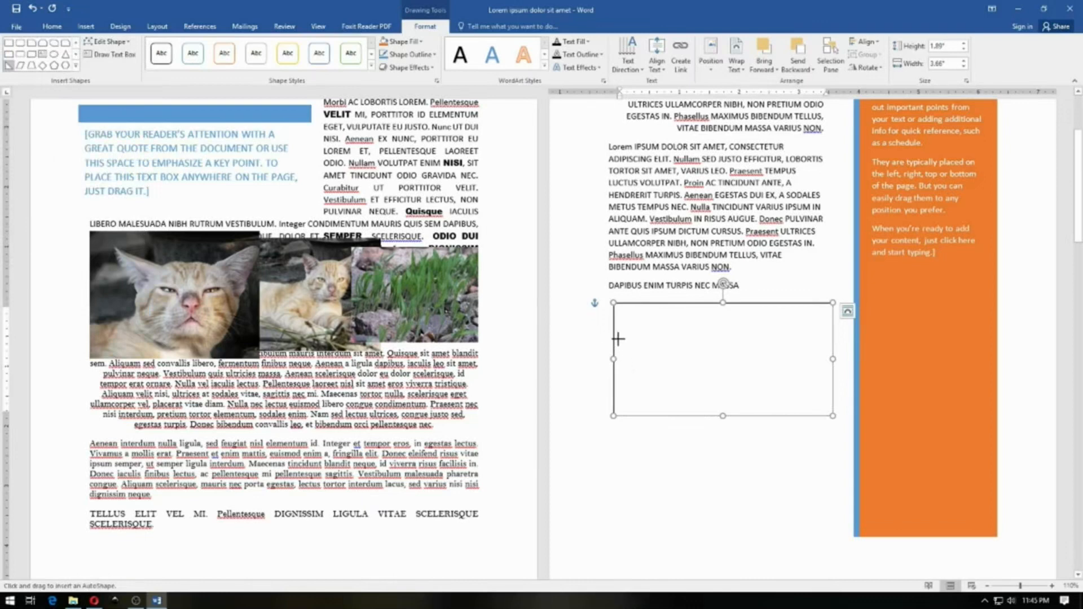
mouse_move(619, 338)
left_mouse_down()
mouse_move(679, 407)
mouse_move(746, 413)
mouse_move(732, 412)
left_mouse_up()
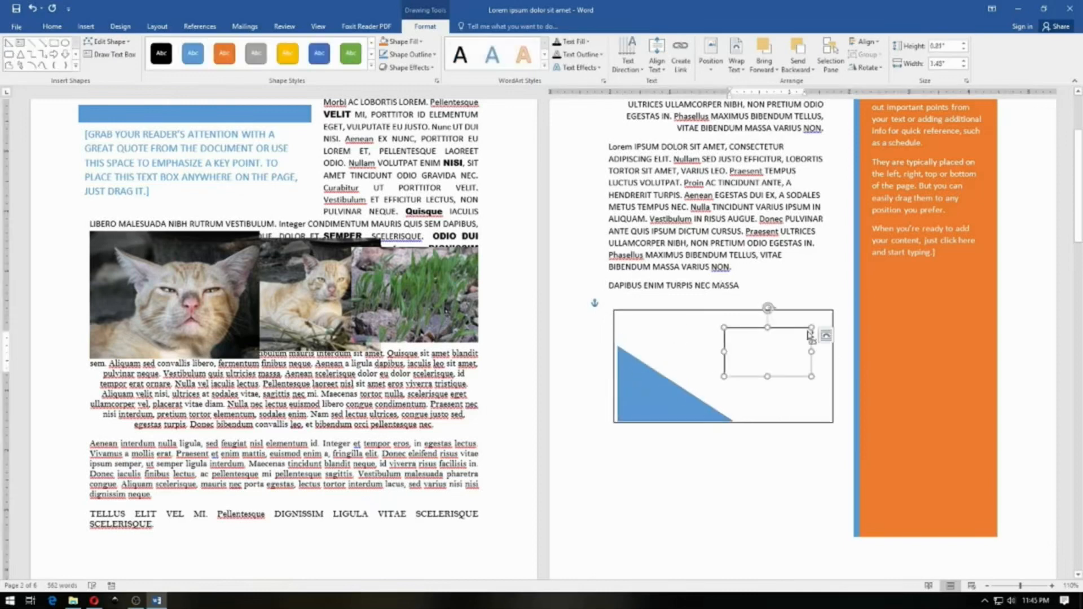
left_click(649, 309)
left_click(672, 339)
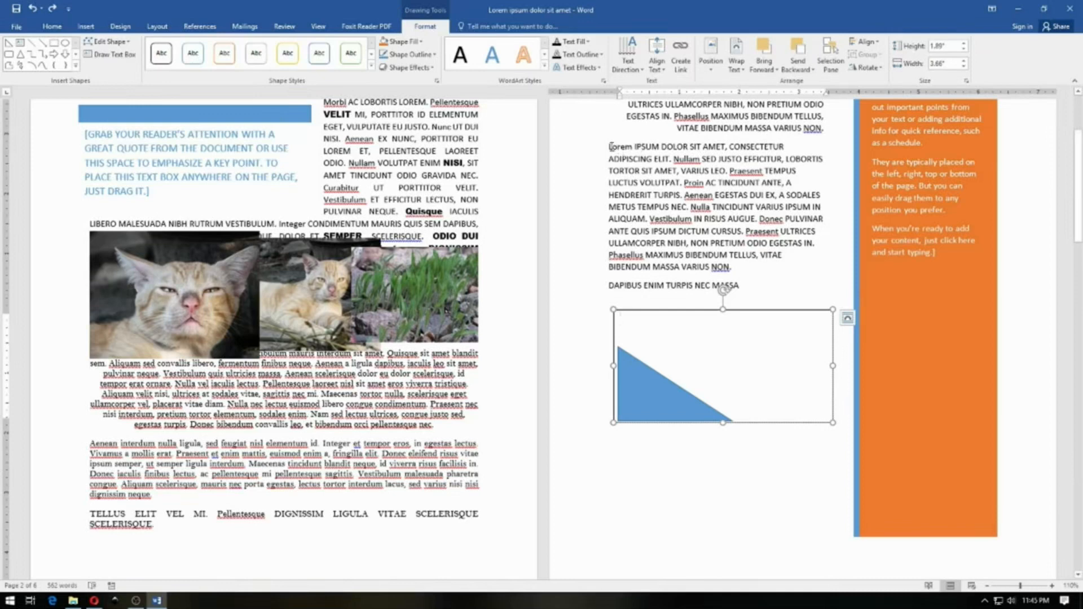
Copy the second page 2 paragraph from "Lorem IPSUM DOLOR" through "Praesent ULTRICES" into the drawn text box.
left_click_drag(610, 146, 785, 244)
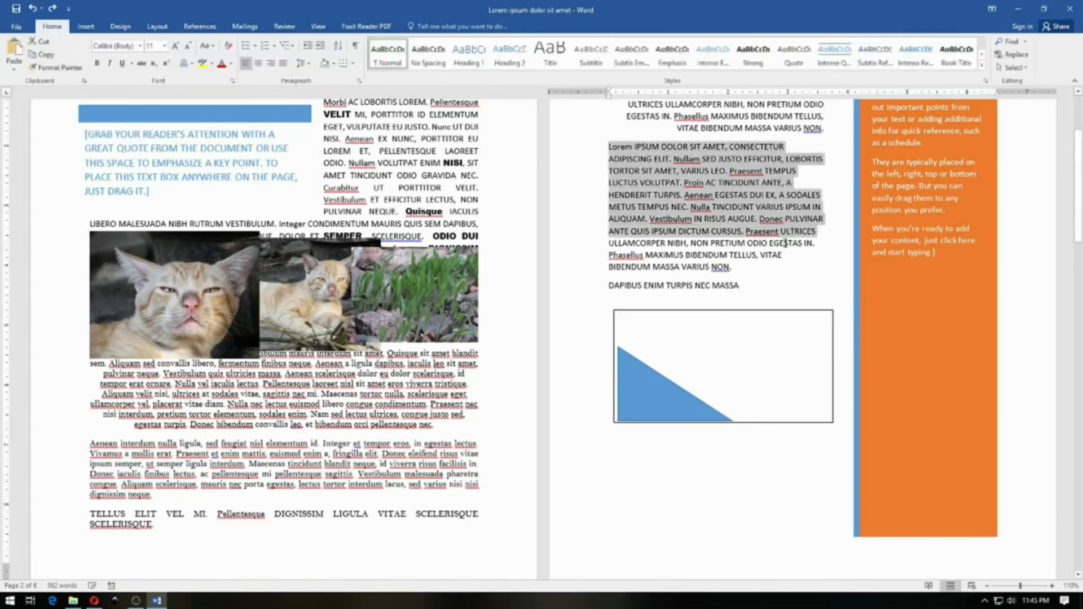
key("ctrl+c")
left_click(716, 316)
key("ctrl+v")
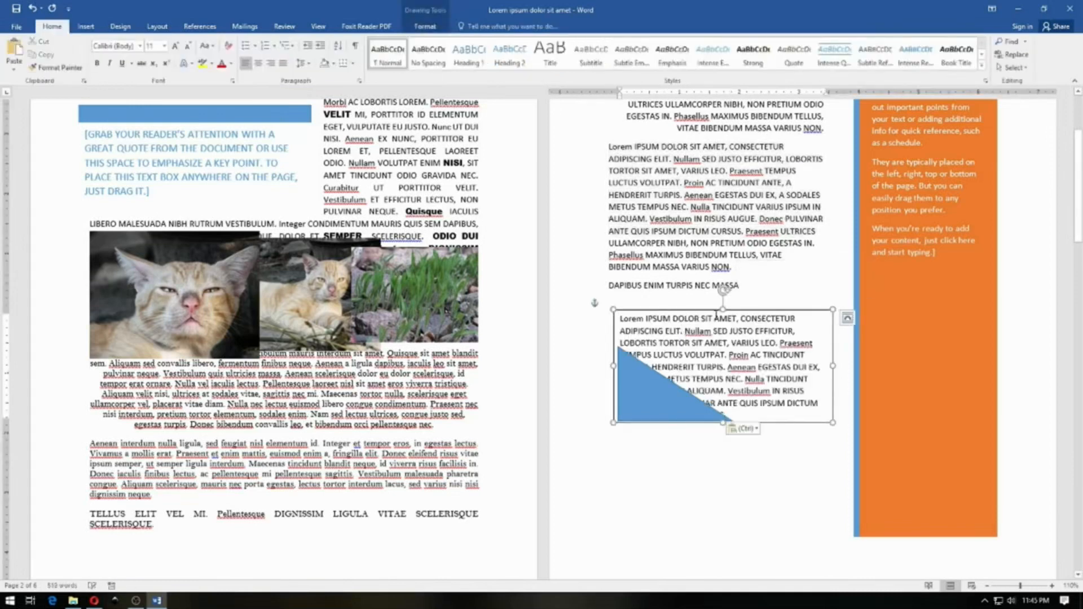
Delete the blue right triangle that covers the text in the drawn text box.
left_click(650, 390)
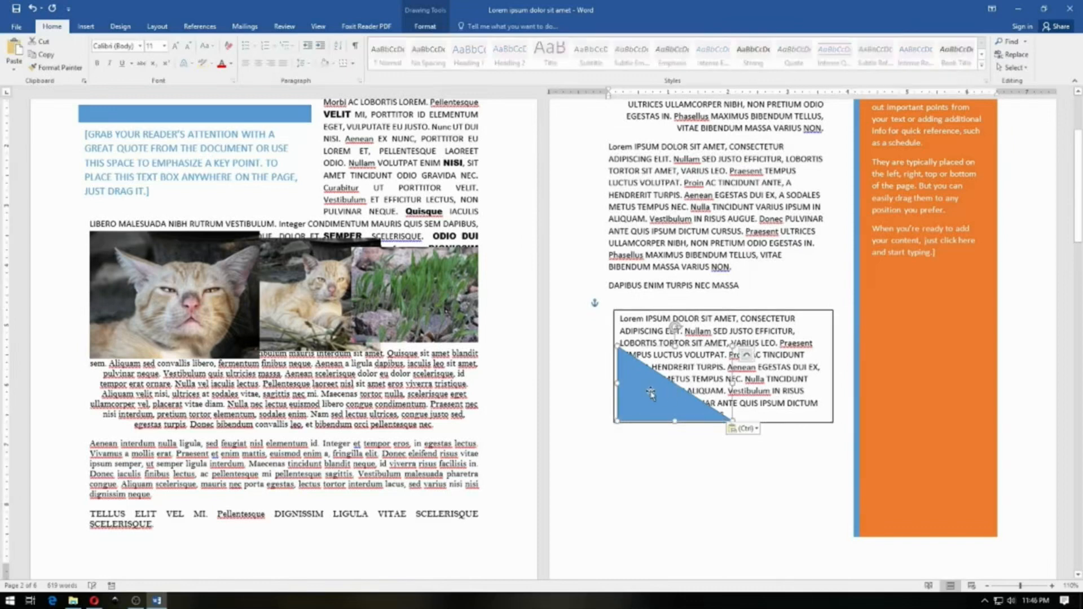
key("Delete")
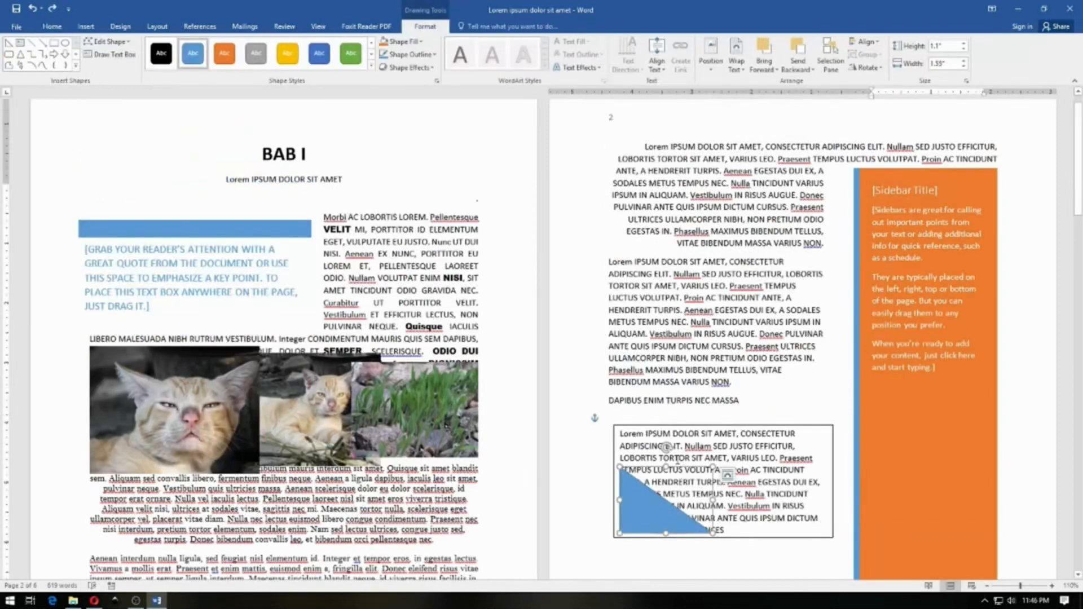
key("Delete")
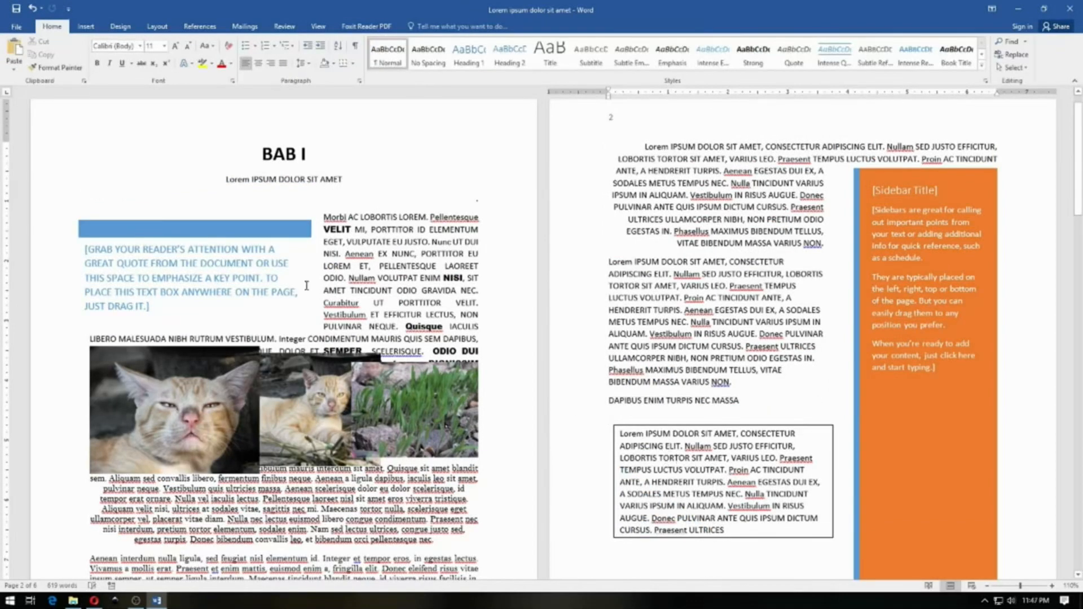
Add an empty line above the text box's text and draw a rectangle about 3.48" wide and 0.23" high there.
left_click(621, 435)
key("Return")
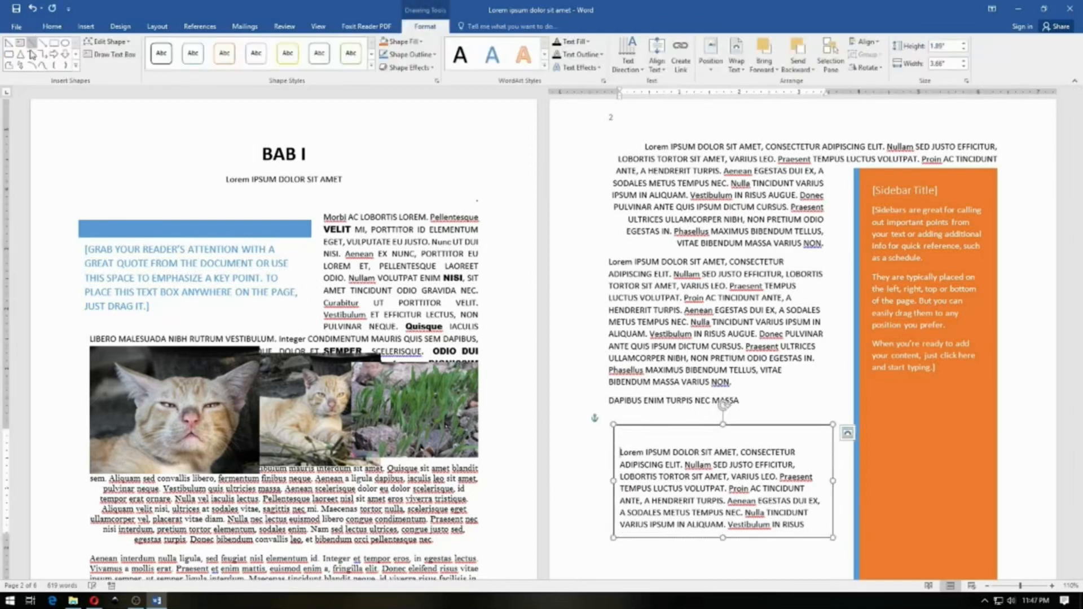
left_click(54, 42)
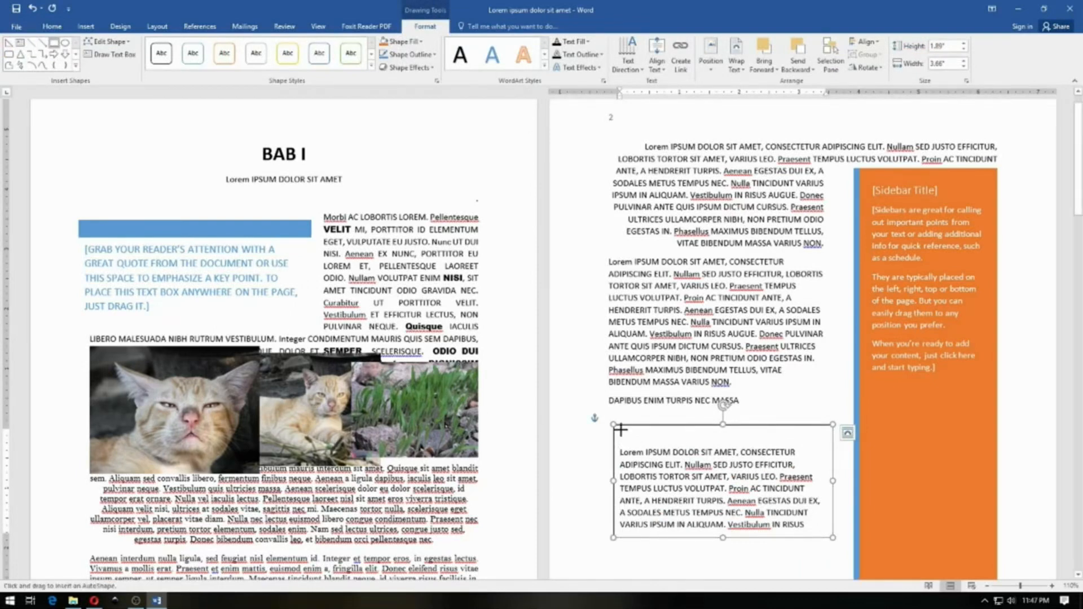
left_click_drag(621, 438, 830, 443)
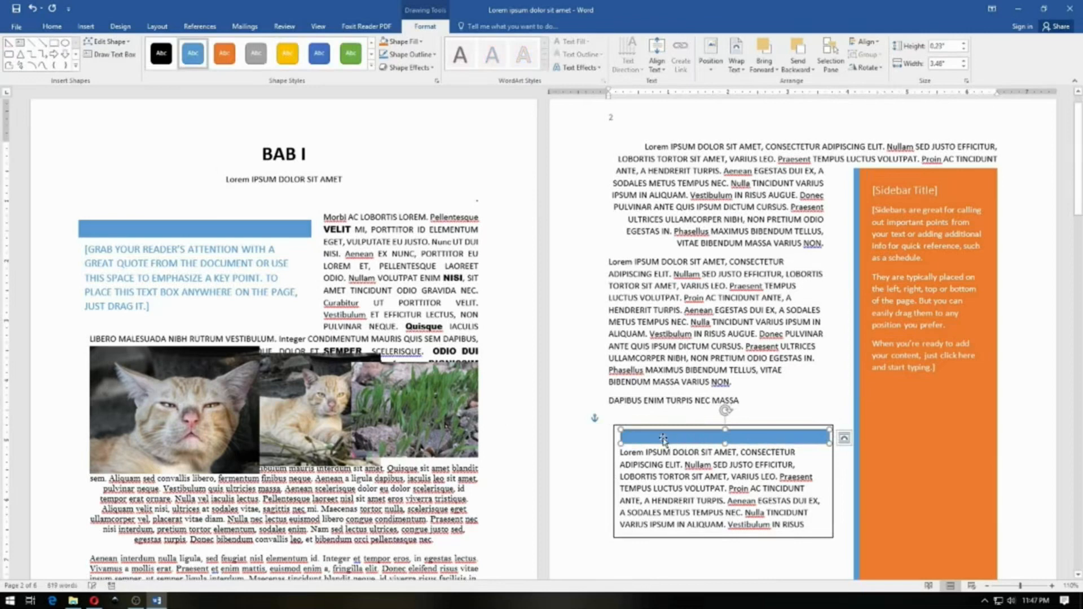
Try moving the blue bar of the Banded Quote on page 1 to the right, and undo the move.
left_click(208, 218)
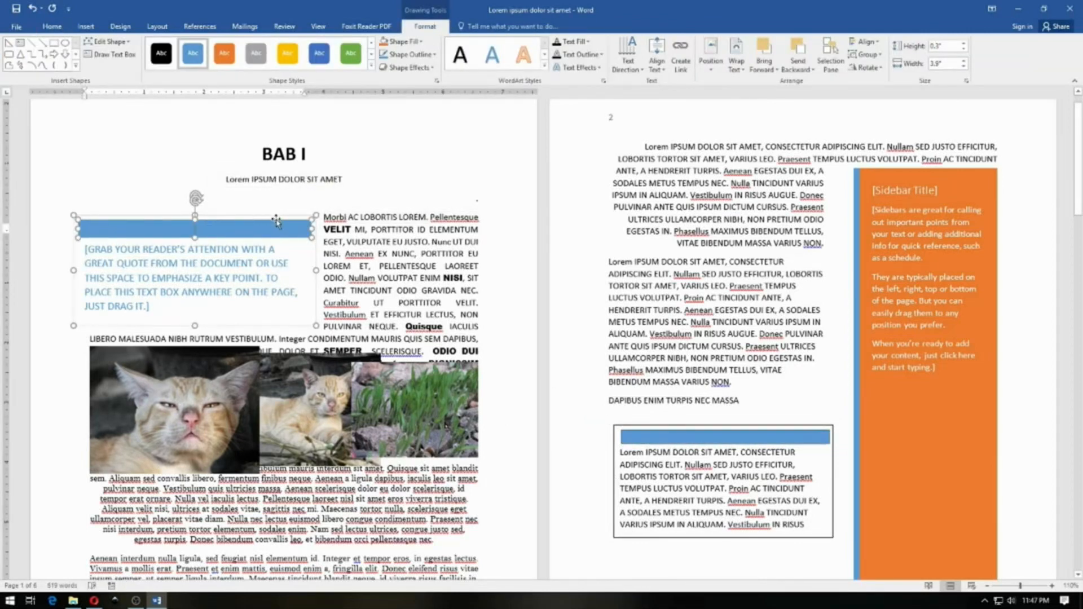
left_click_drag(276, 222, 344, 228)
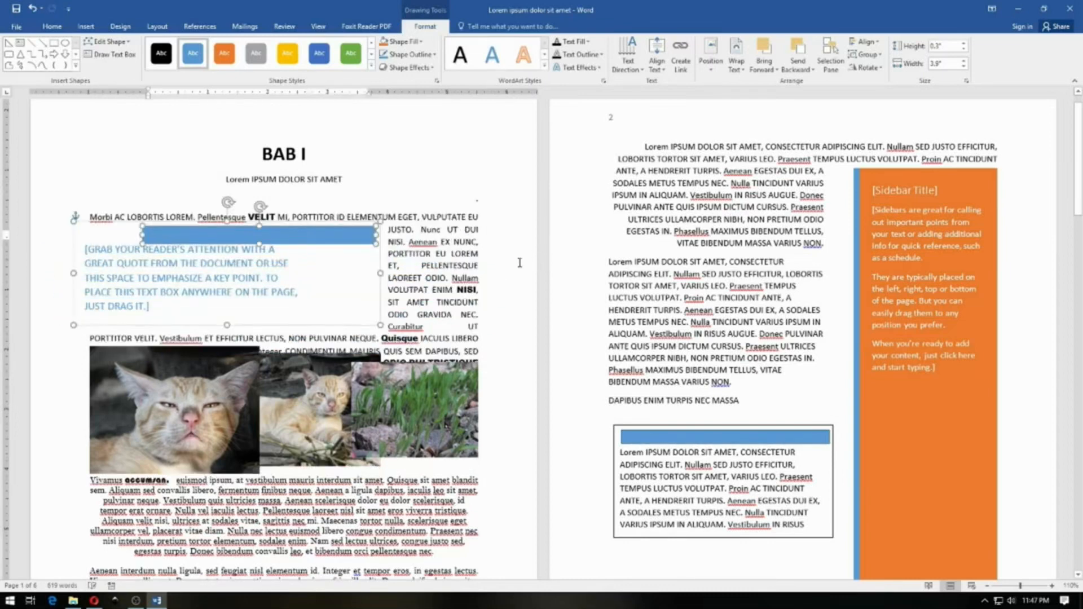
key("ctrl+z")
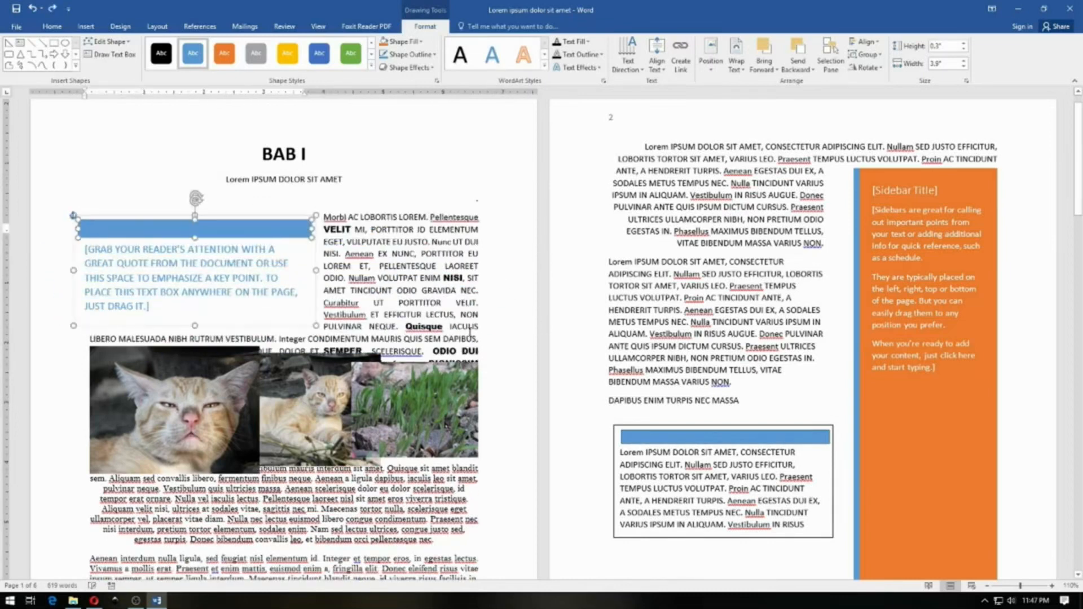
Move the blue bar inside the drawn text box on page 2 slightly to the left.
left_click(672, 445)
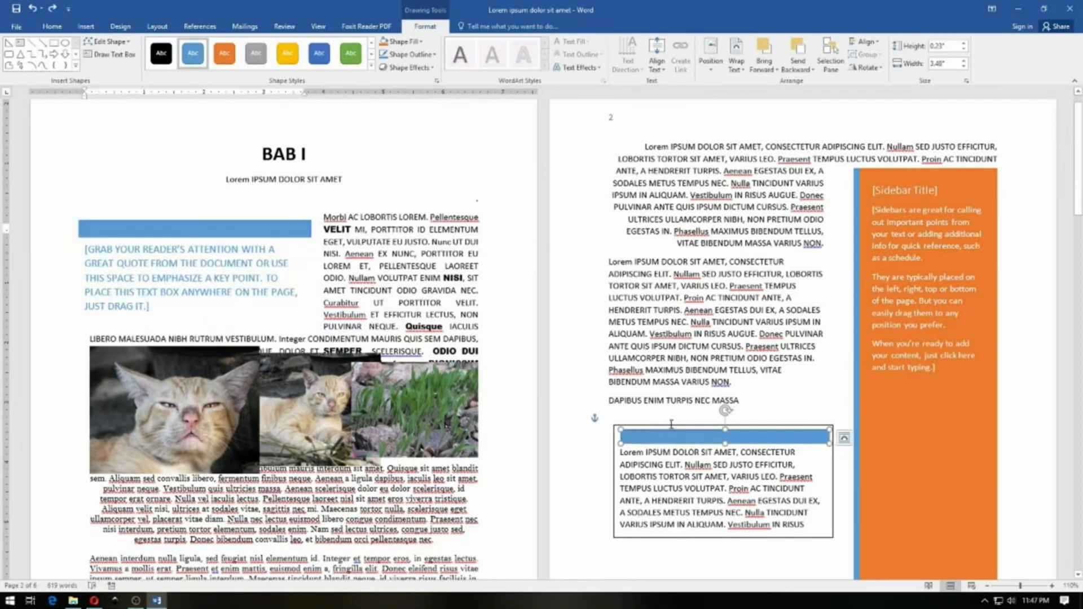
left_click_drag(665, 430, 661, 429)
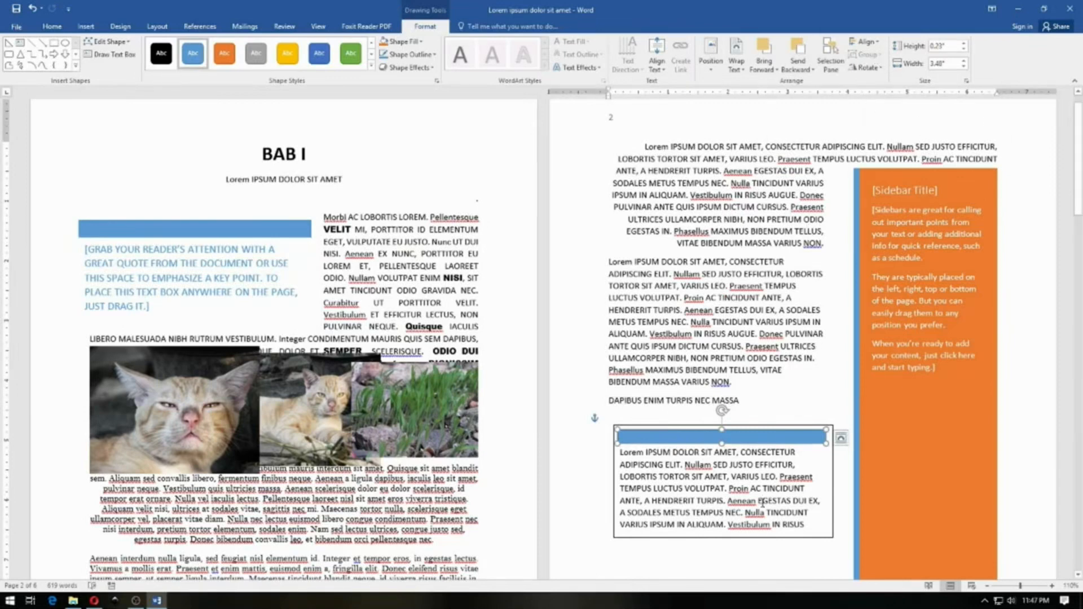
left_click(781, 422)
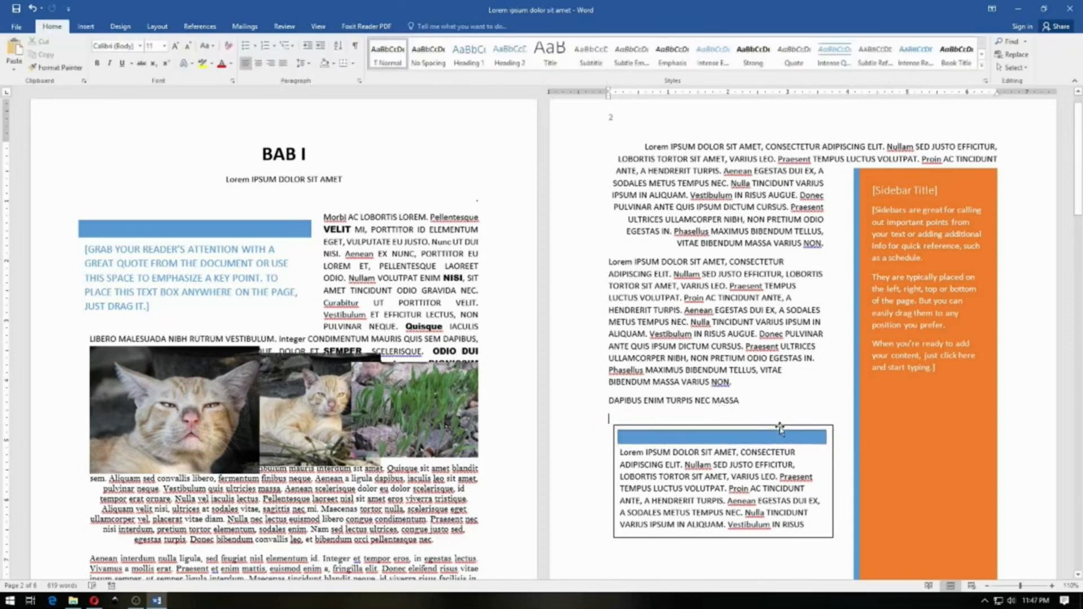
Group the drawn text box on page 2 with the blue bar at its top.
left_click(780, 425)
left_click(781, 437)
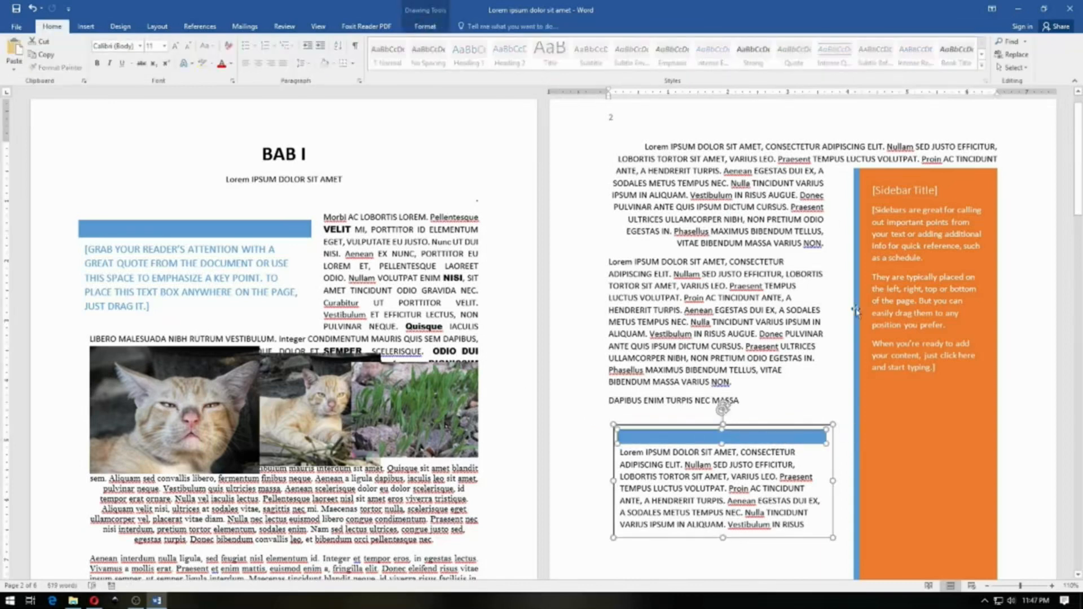
left_click(424, 25)
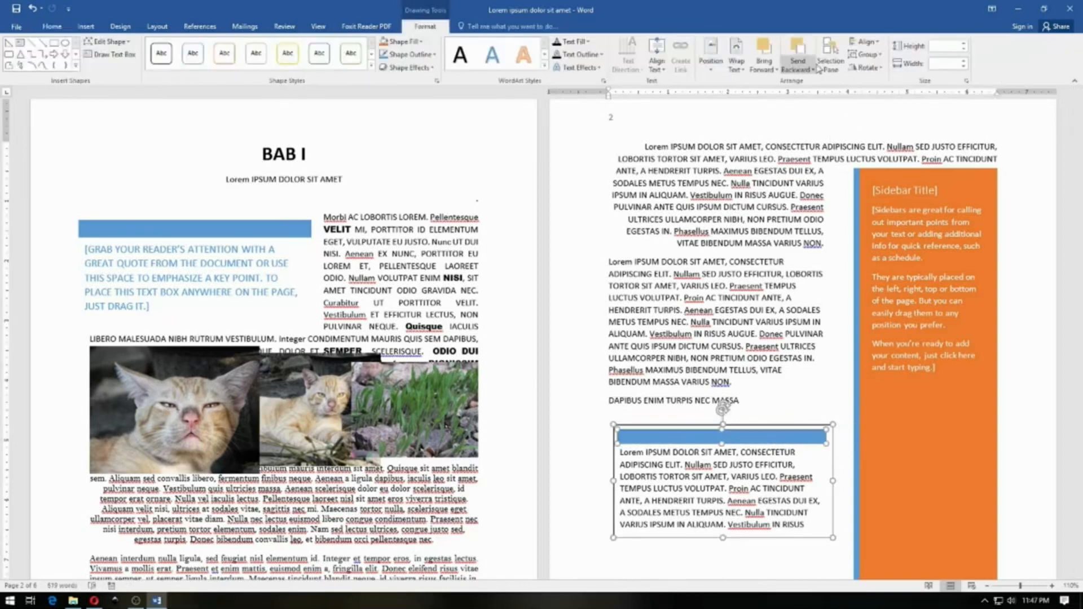
left_click(855, 59)
left_click(866, 68)
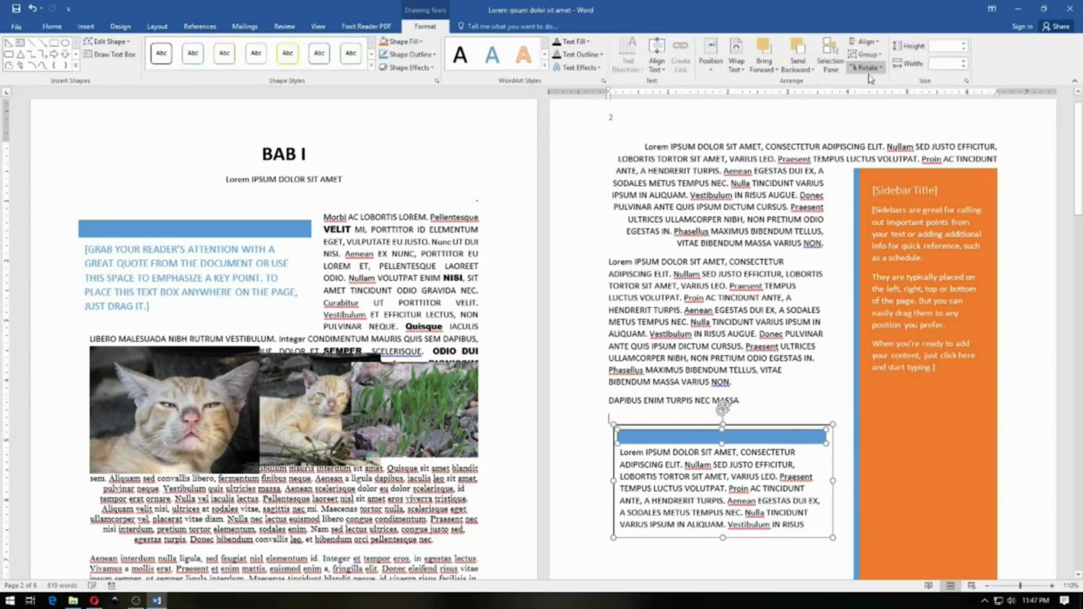
Examine how the text box and its bar are listed among the document's objects in the Selection pane.
scroll(730, 309, "down", 3)
left_click(658, 314)
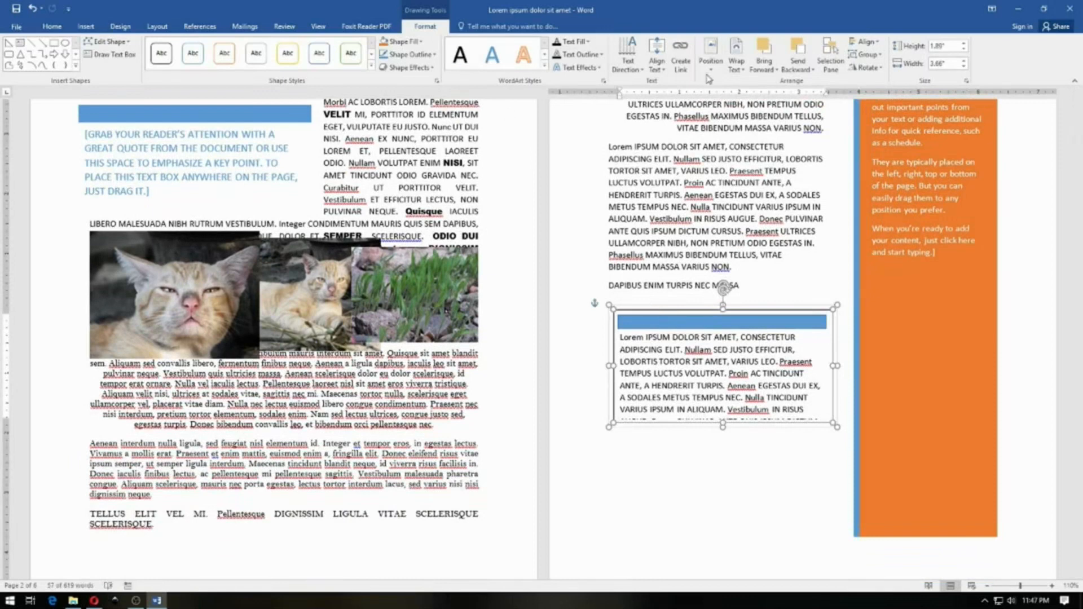
left_click(829, 57)
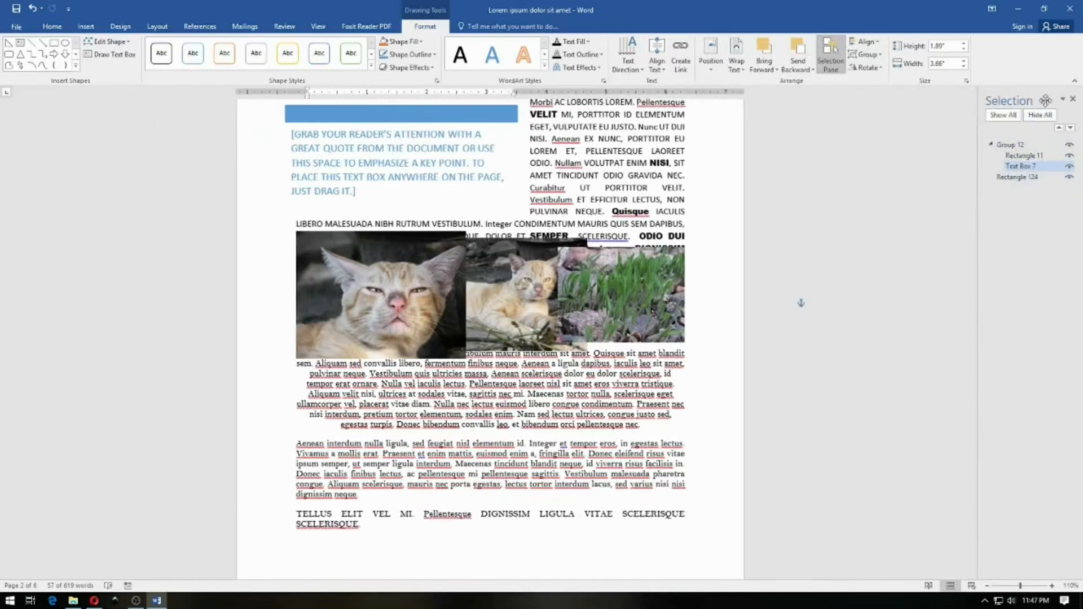
left_click(1072, 99)
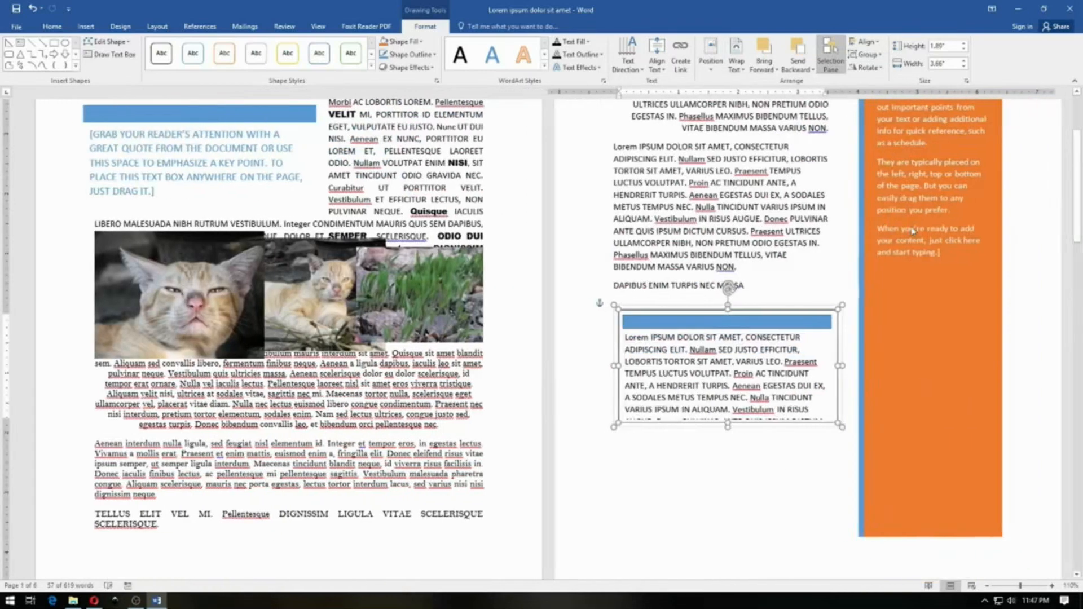
Enlarge the grouped text box to 2.33" high and apply the solid blue theme style from the second row to the group.
scroll(712, 321, "down", 5)
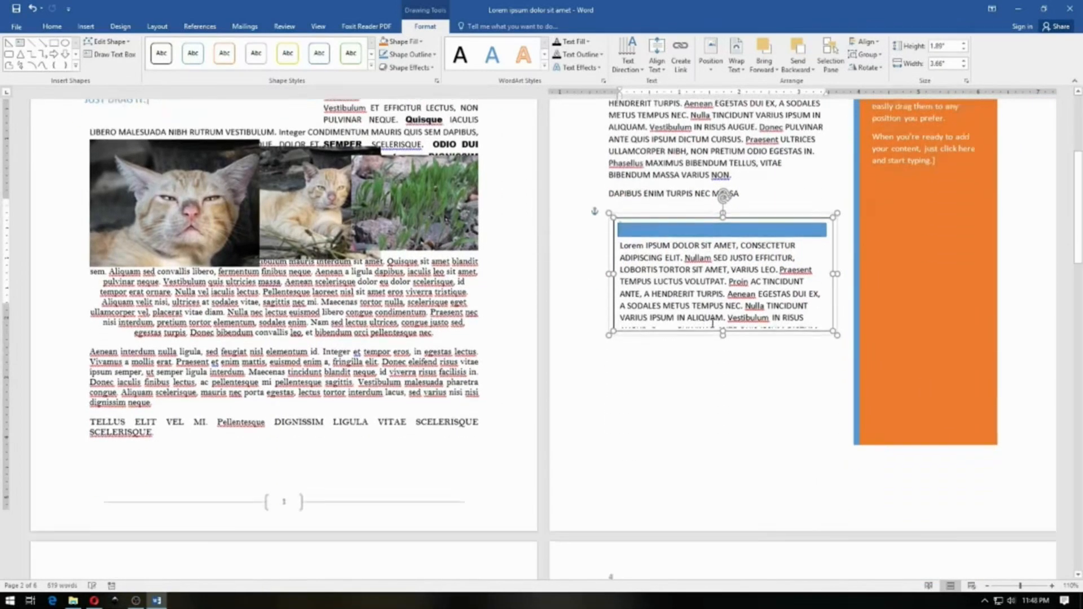
left_click(708, 152)
left_click(680, 197)
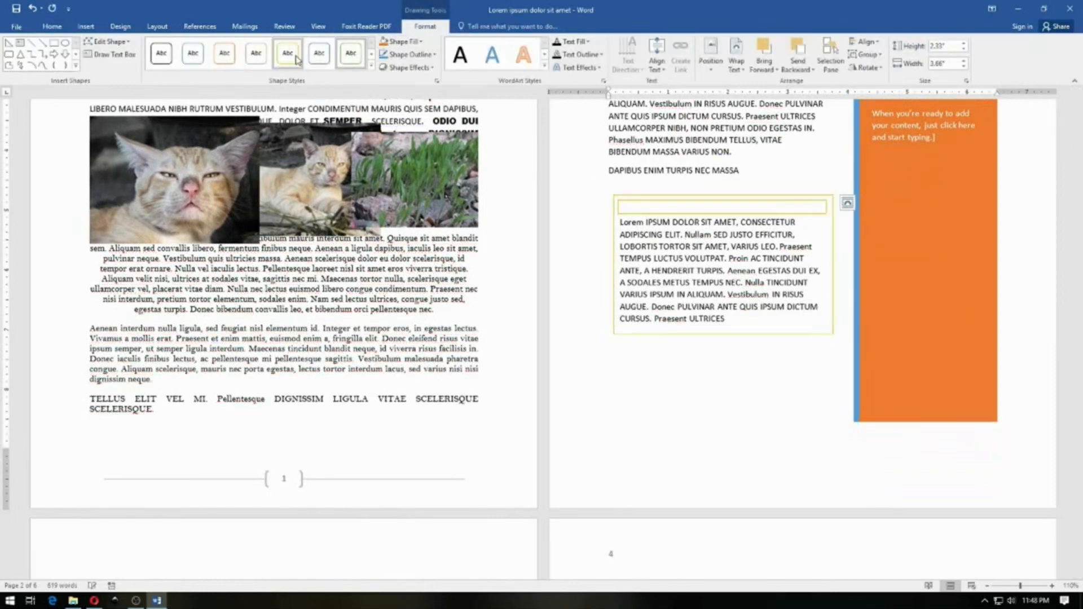
left_click(371, 66)
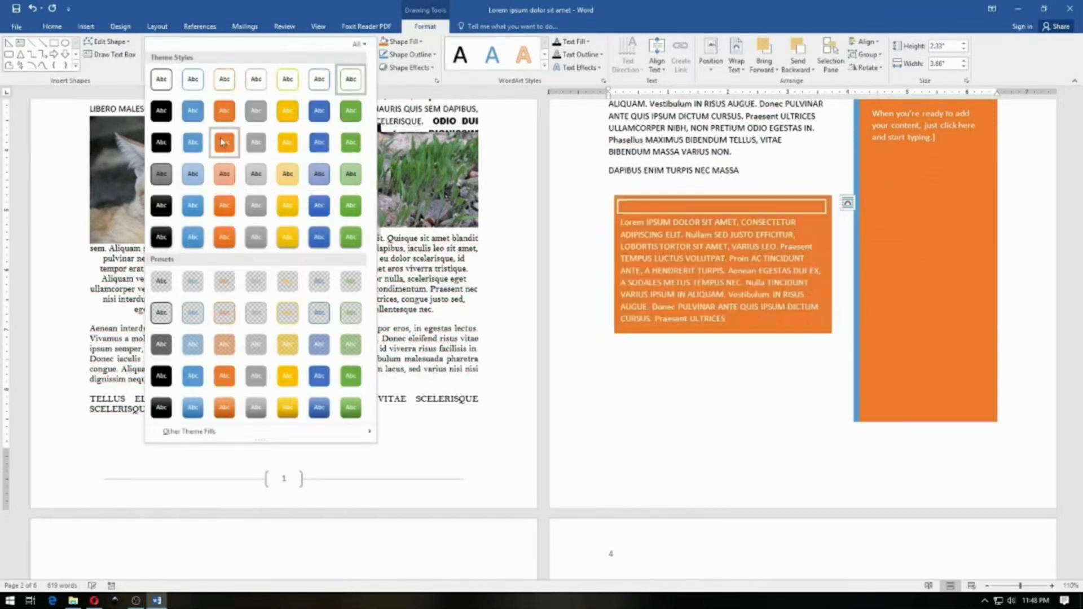
left_click(193, 112)
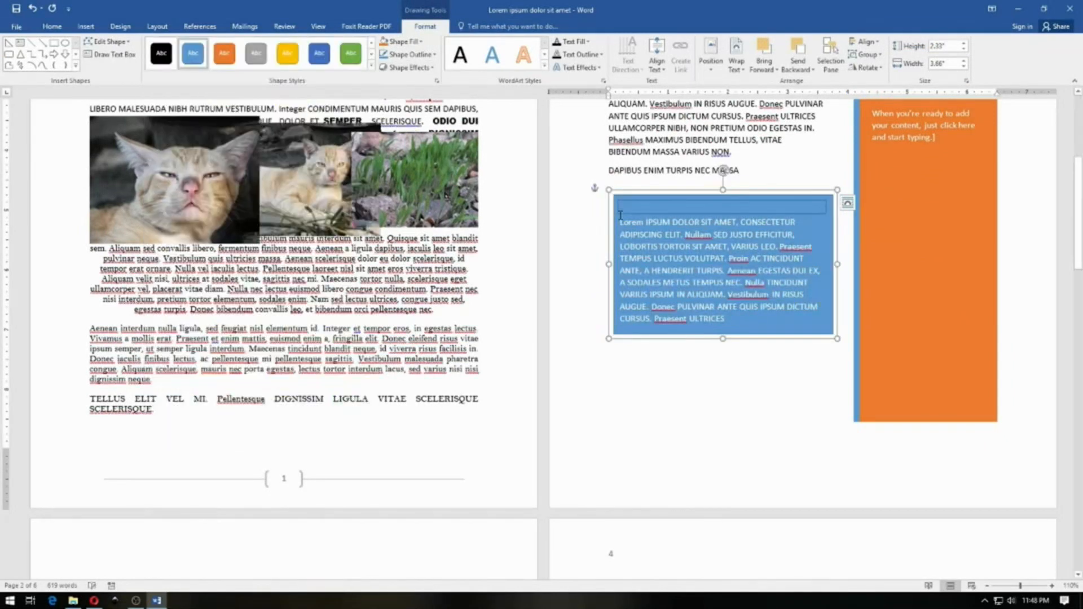
left_click(874, 55)
left_click(865, 41)
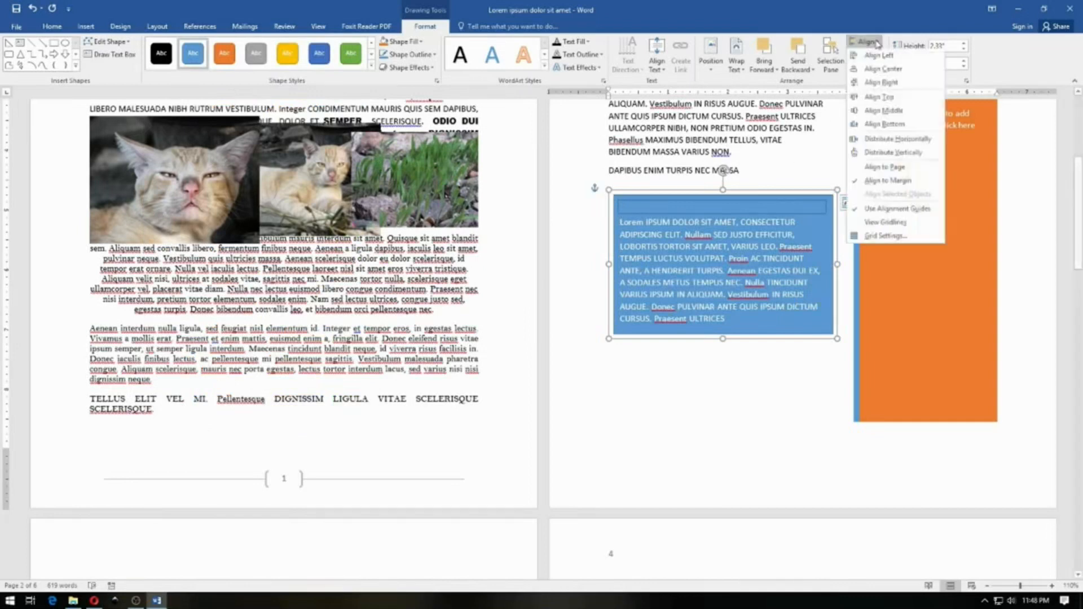
left_click(865, 41)
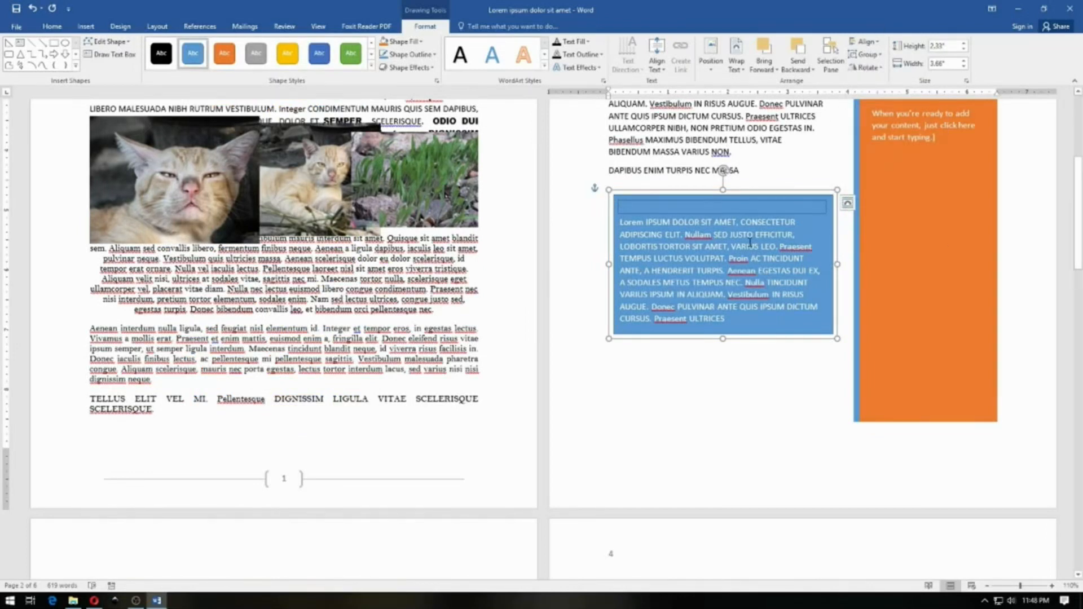